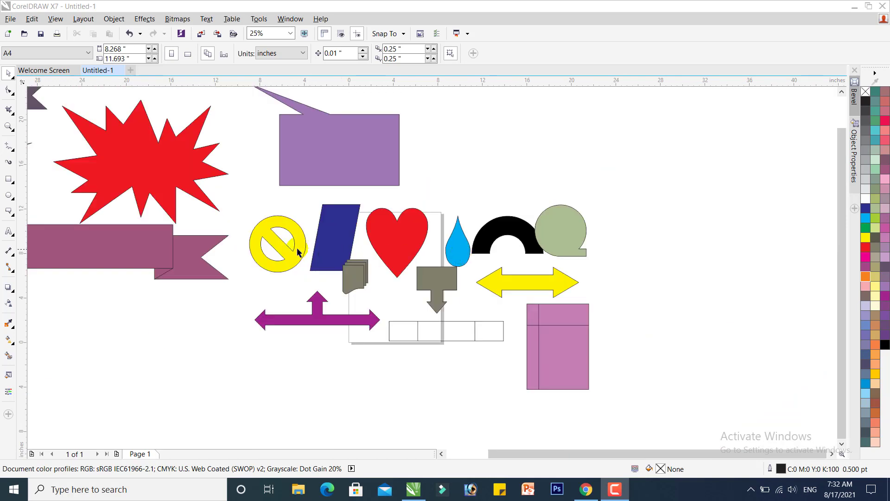
Select all the sample shapes on the drawing and delete them
scroll(242, 219, "up", 1)
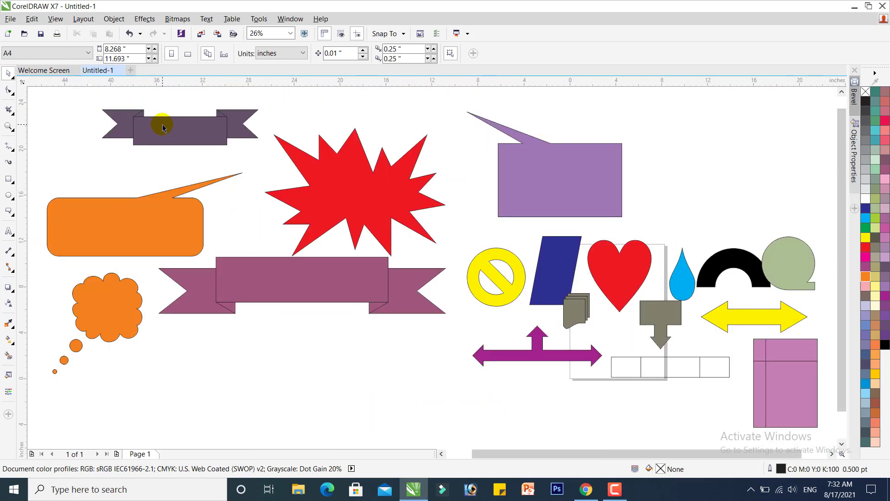
key("z")
left_click_drag(54, 127, 664, 279)
left_click_drag(442, 243, 820, 373)
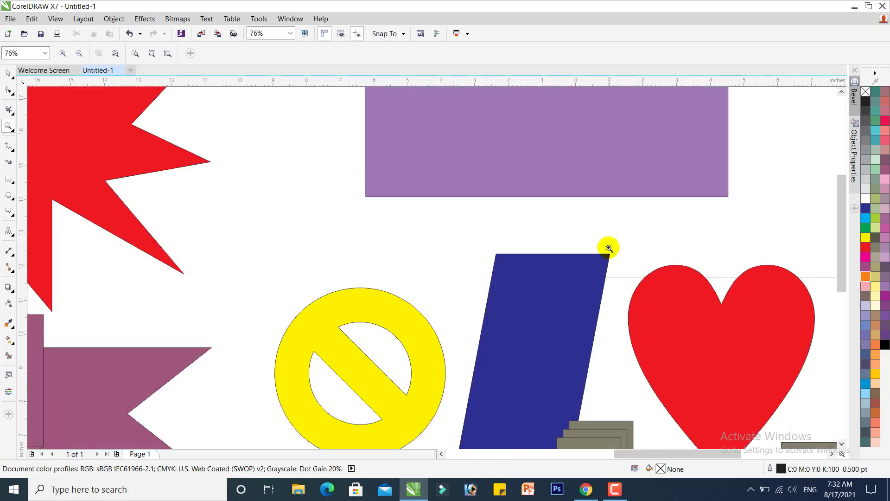
key("F4")
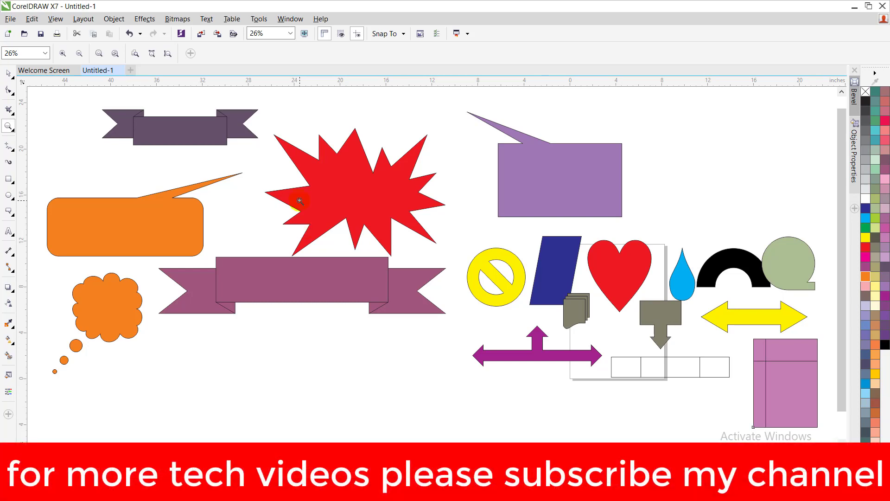
key("space")
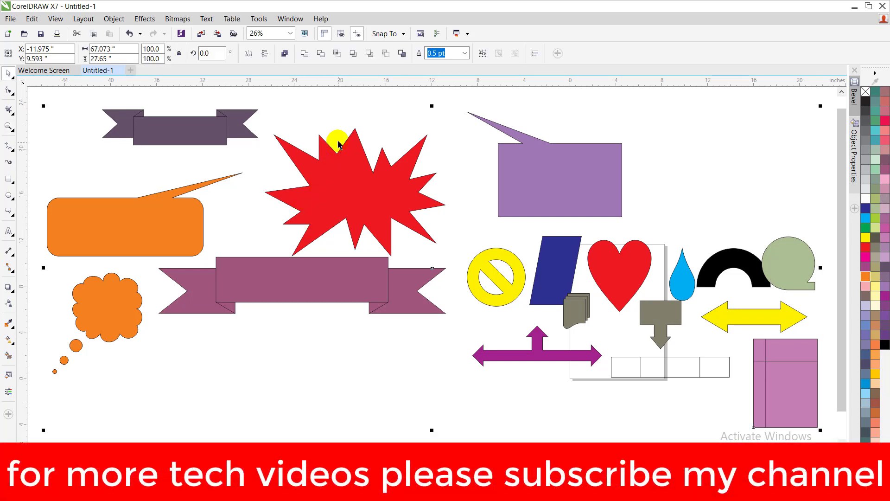
left_click(330, 121)
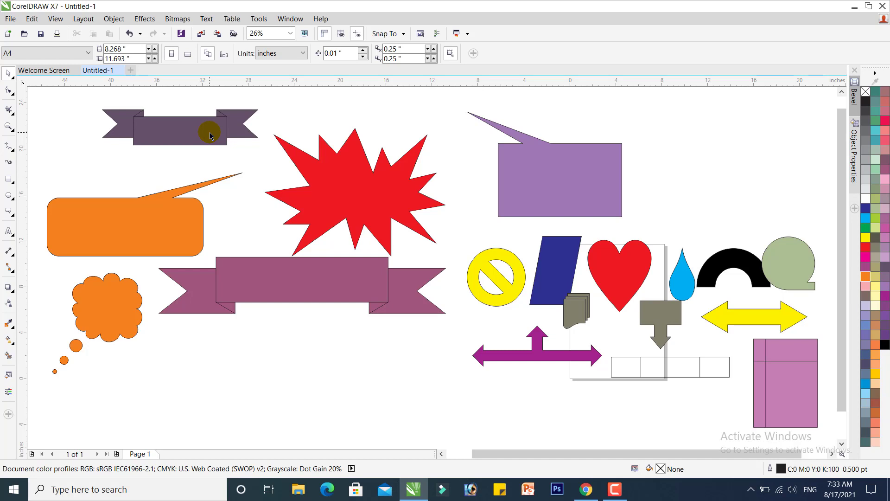
key("ctrl+a")
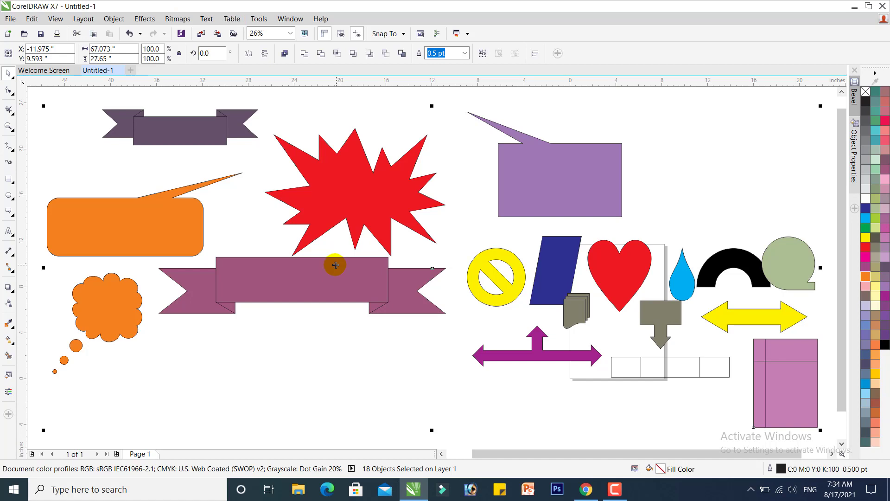
key("Delete")
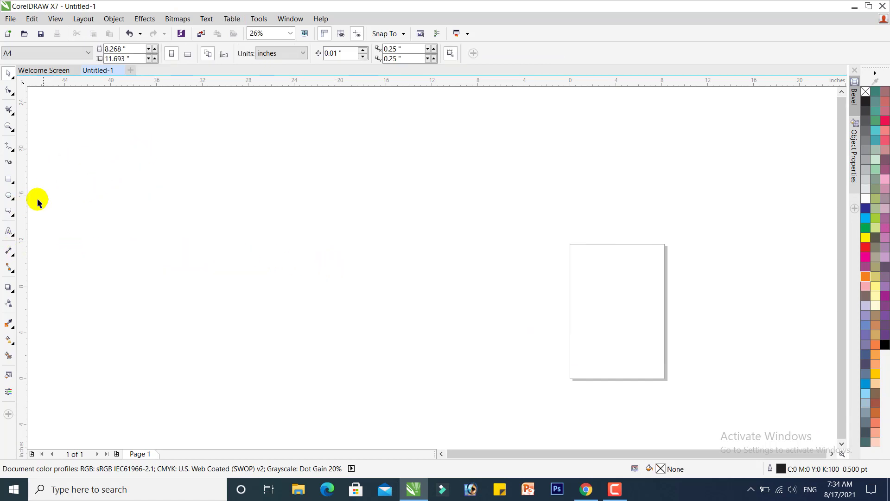
Draw a rectangle about 17.6 by 11.1 inches, fill it grey, and delete it
left_click(8, 180)
left_click_drag(86, 147, 289, 274)
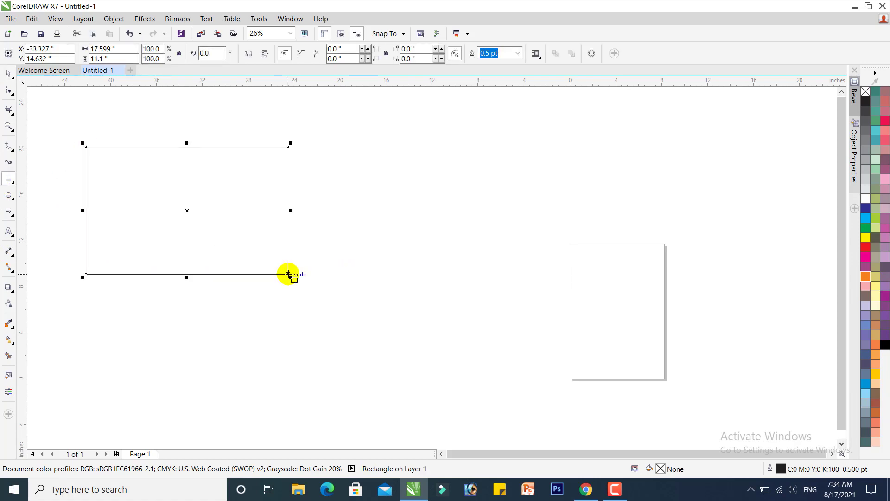
left_click(875, 247)
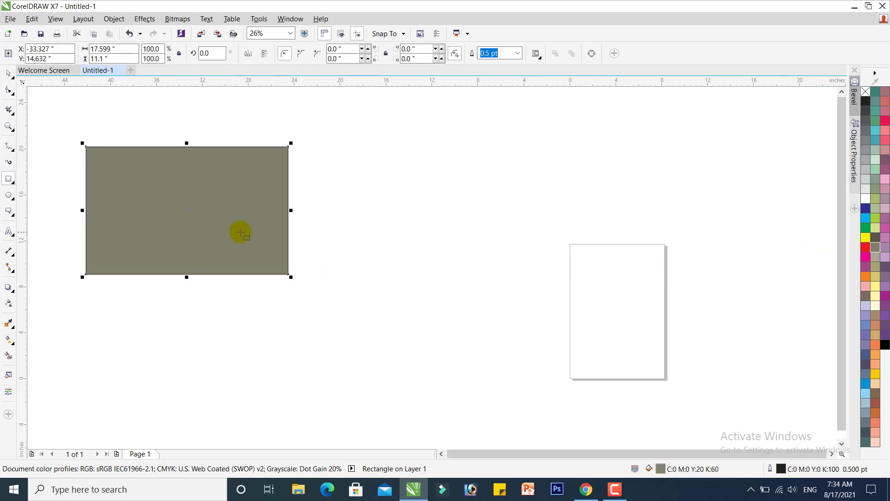
key("Delete")
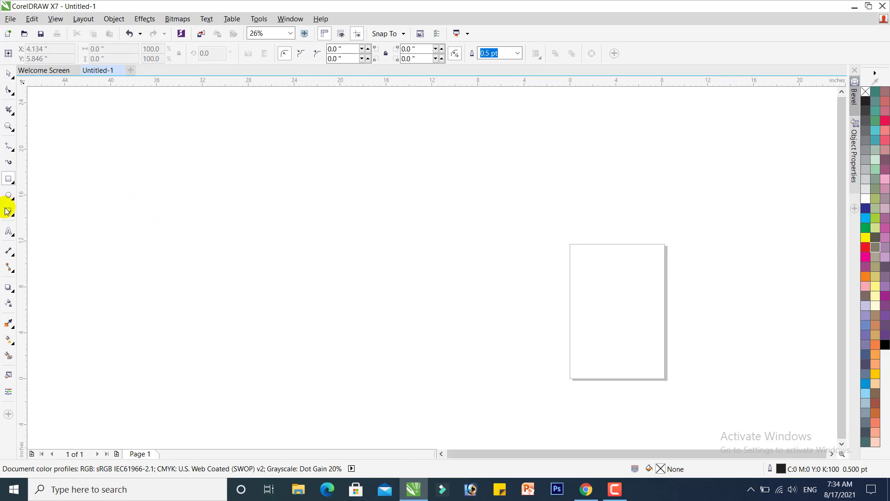
Draw an ellipse about 24.3 by 19.3 inches and delete it
left_click(8, 195)
left_click_drag(201, 149, 482, 371)
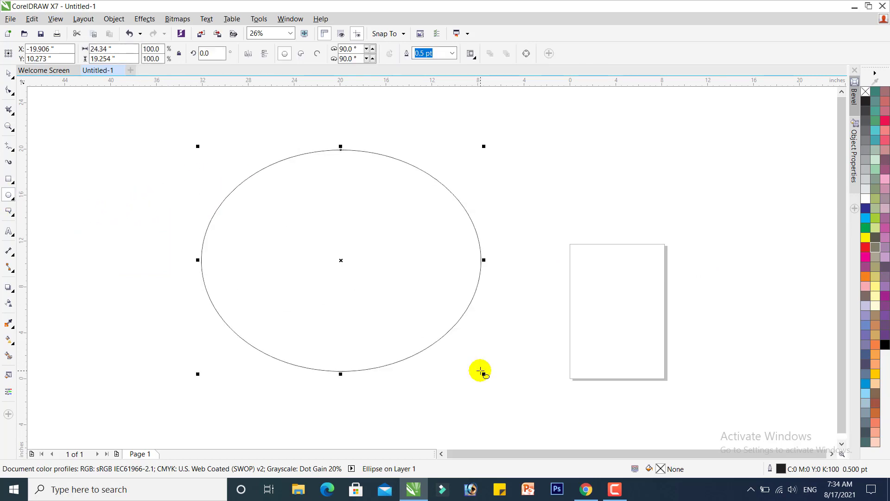
key("Delete")
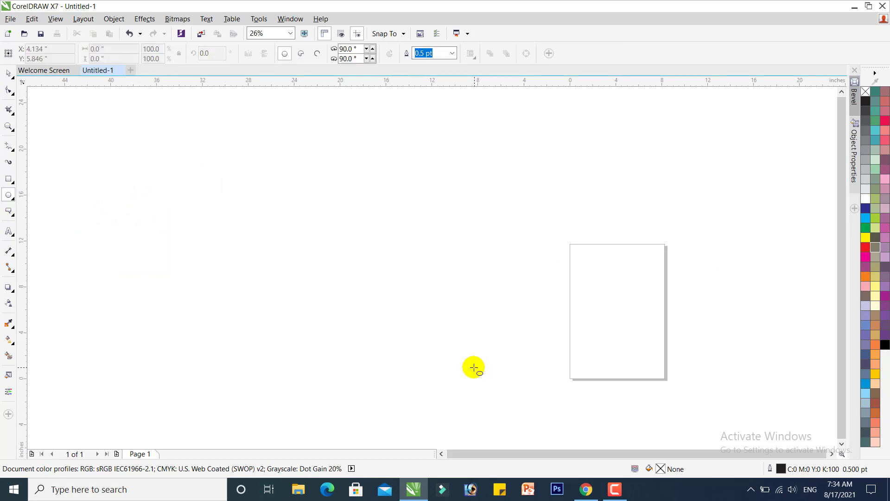
left_click(13, 218)
left_click(14, 218)
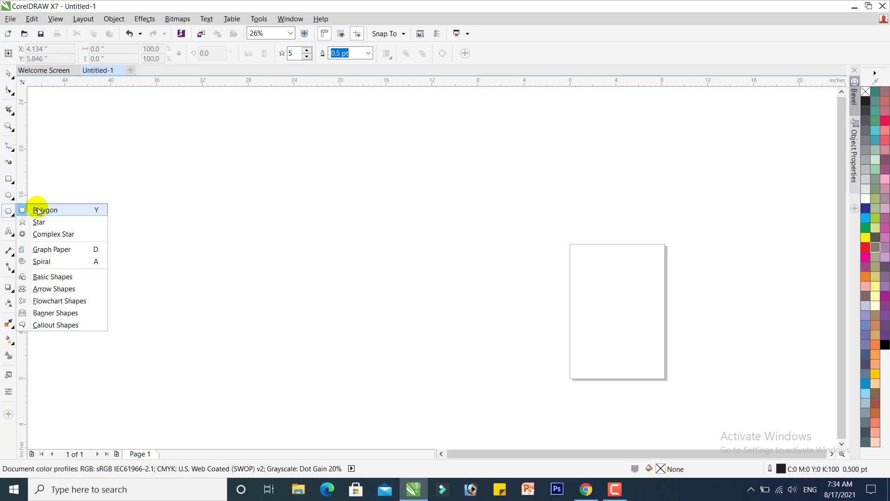
left_click(8, 249)
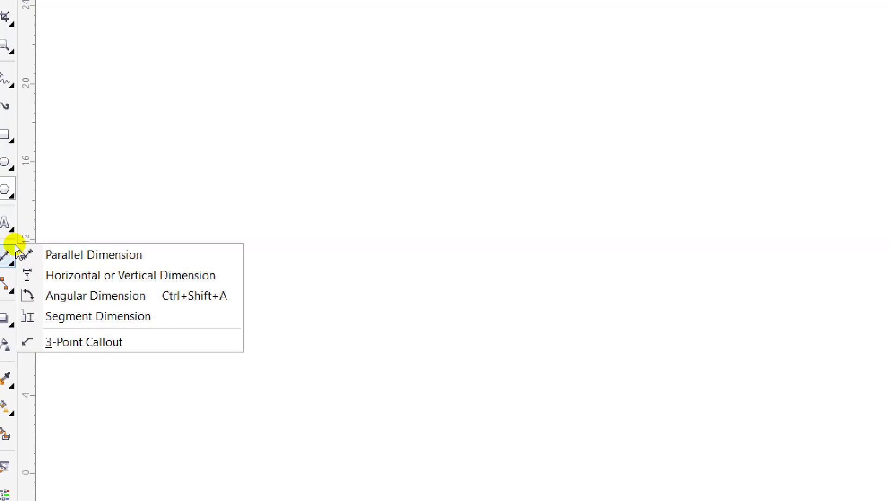
left_click(8, 212)
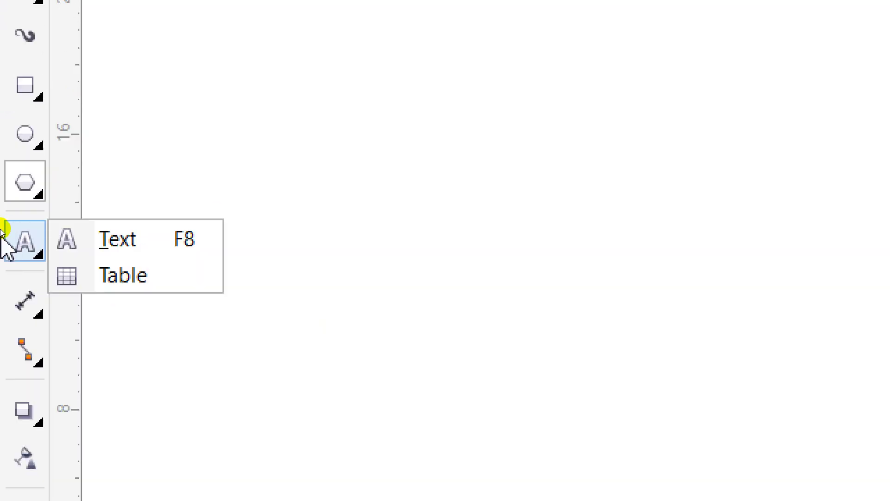
left_click(7, 153)
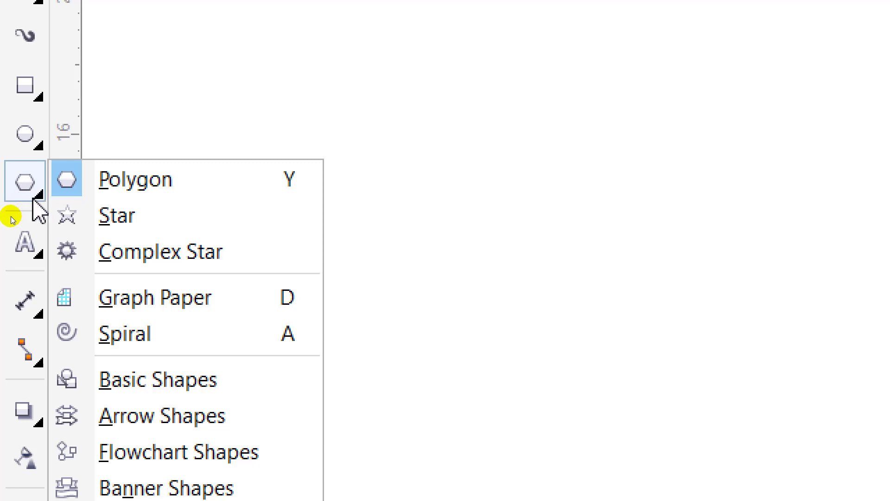
left_click(37, 312)
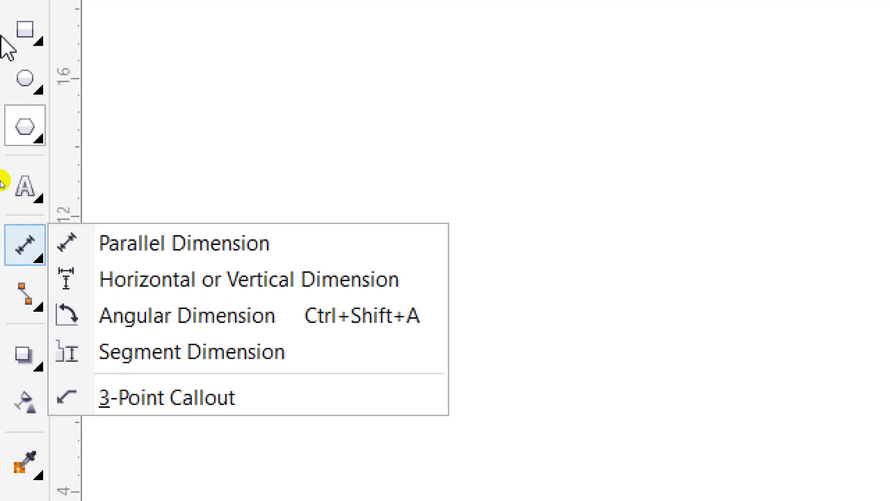
Draw an arch basic shape about 19.4 by 6.5 inches with the Basic Shapes tool
left_click(39, 139)
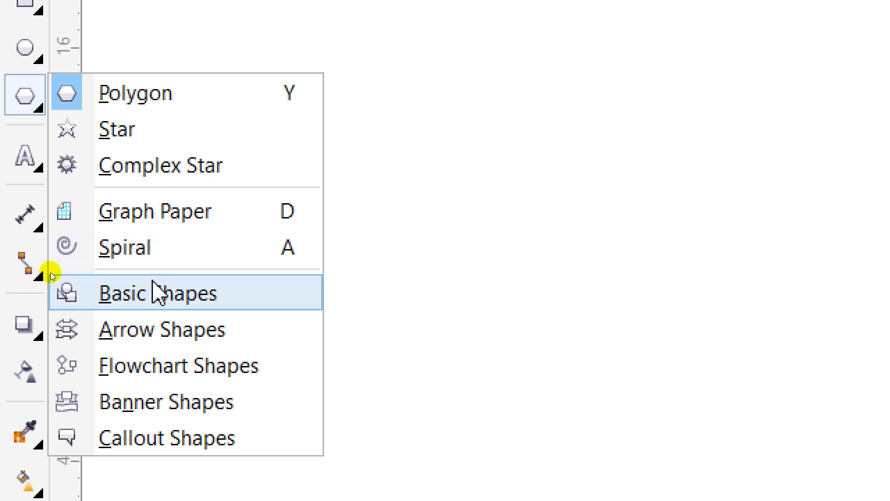
left_click(207, 297)
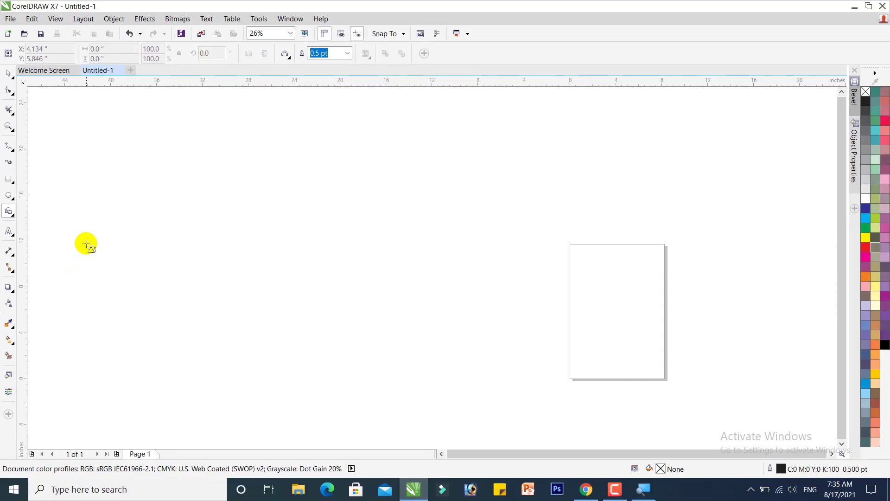
mouse_move(99, 204)
left_mouse_down()
mouse_move(294, 343)
mouse_move(320, 352)
left_mouse_up()
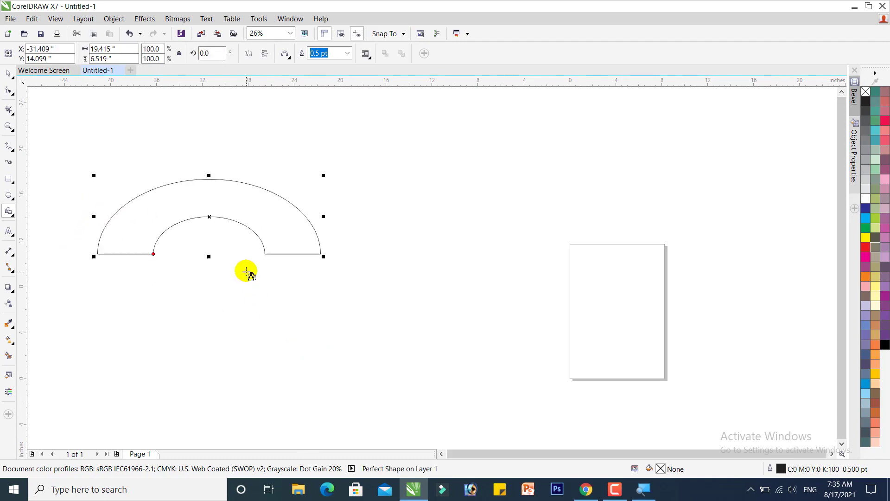
Draw a second arch about 13.4 by 6.2 inches and fill it magenta
left_click_drag(371, 130, 534, 273)
left_click(885, 238)
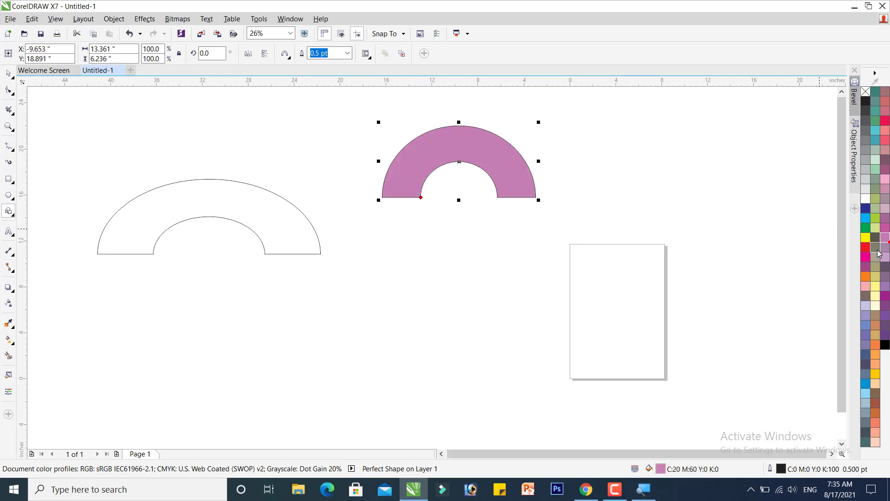
left_click(876, 247)
left_click(866, 257)
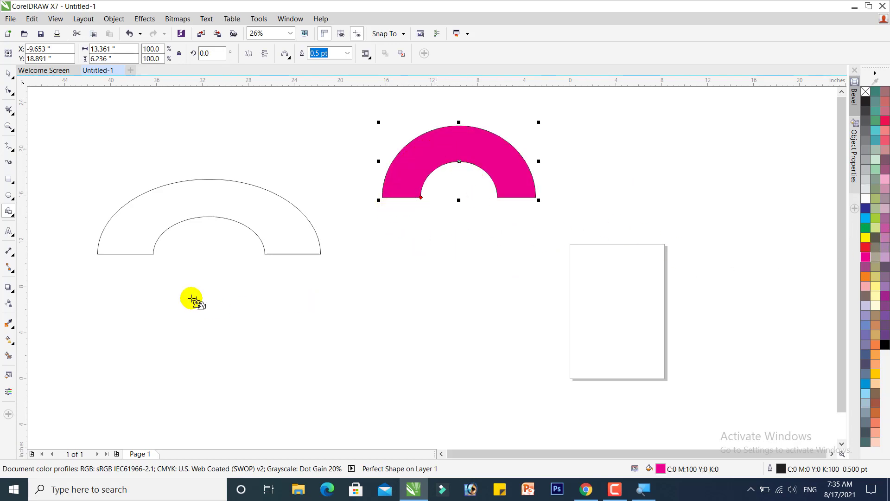
Draw a heart basic shape about 14.2 by 14 inches and fill it red
left_click(13, 215)
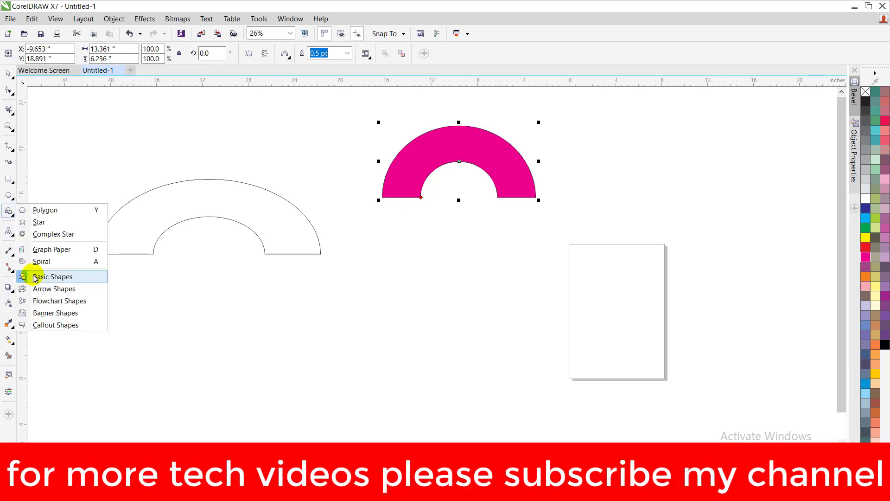
left_click(232, 239)
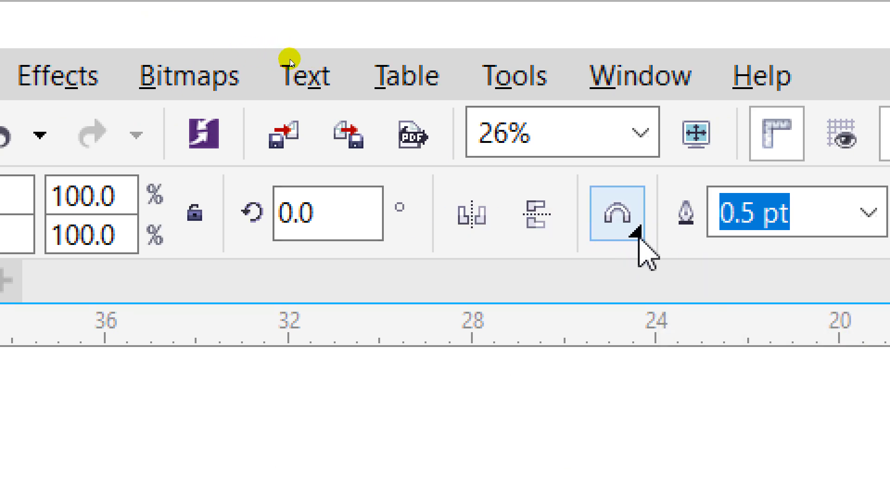
left_click(637, 233)
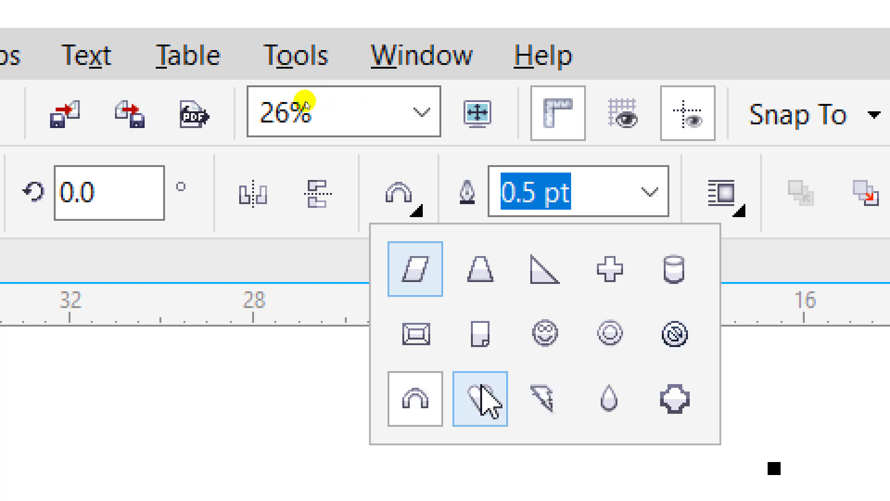
left_click(483, 399)
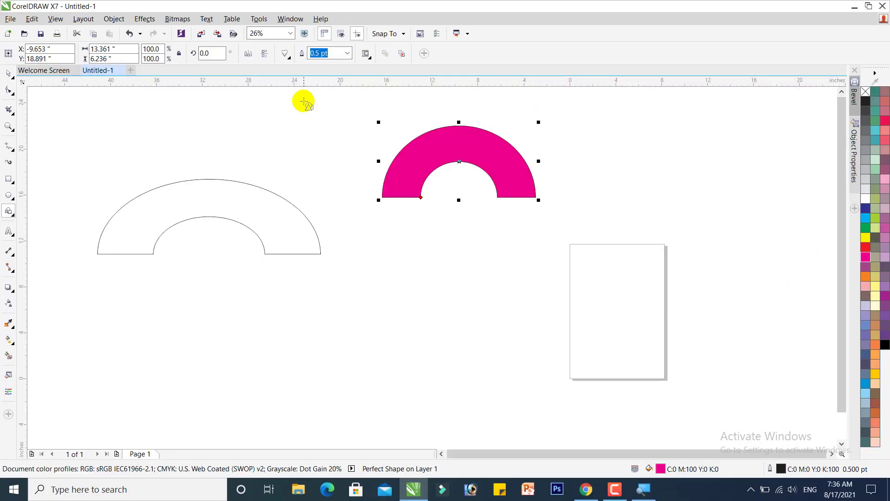
left_click_drag(343, 205, 508, 370)
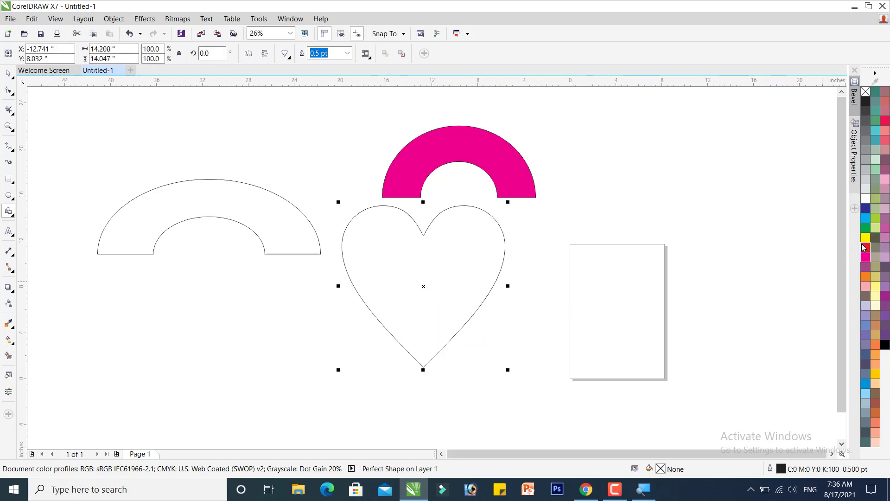
left_click(865, 247)
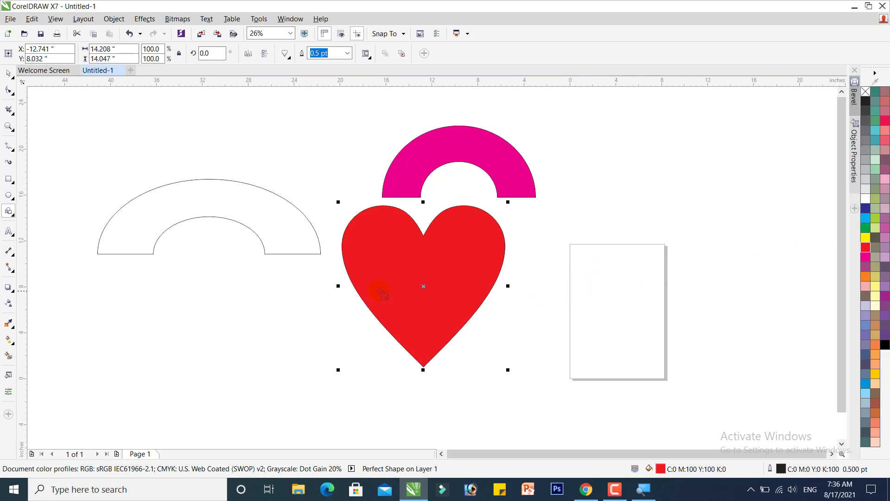
Draw an explosion banner shape about 23 by 21.2 inches with the Banner Shapes tool and fill it yellow
left_click(10, 212)
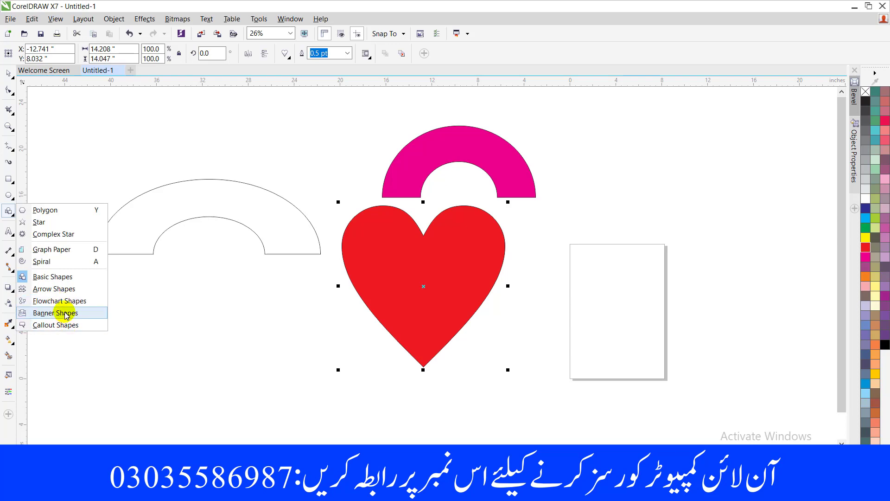
left_click(65, 313)
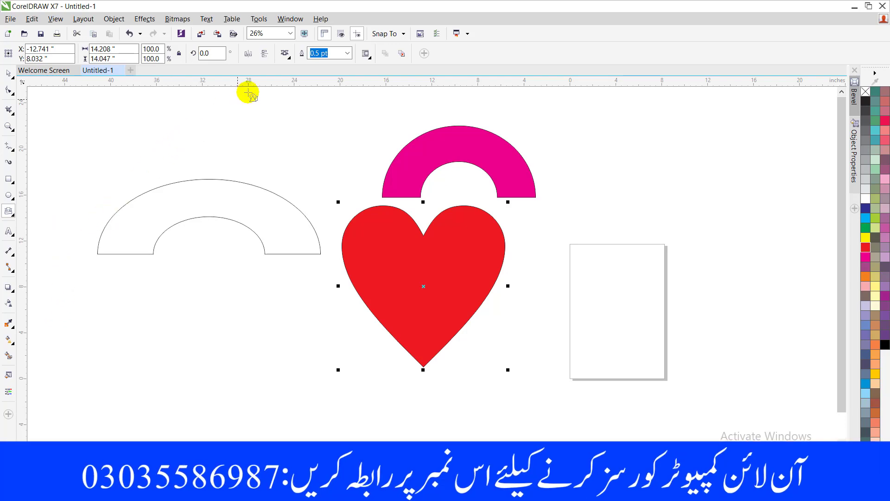
left_click(286, 54)
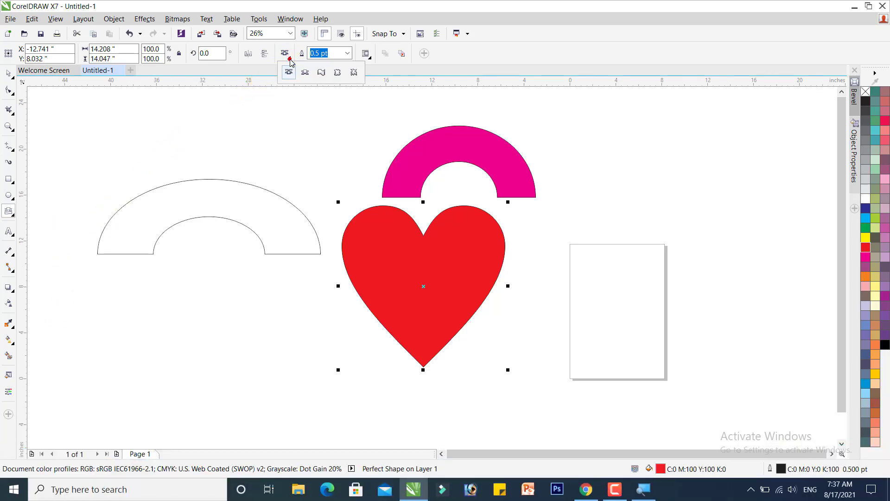
left_click(354, 71)
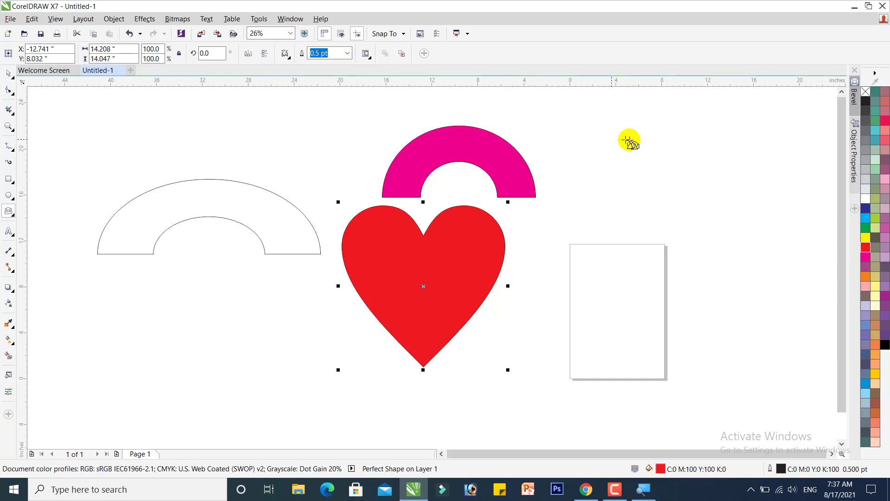
left_click(661, 149)
left_click_drag(661, 148, 397, 383)
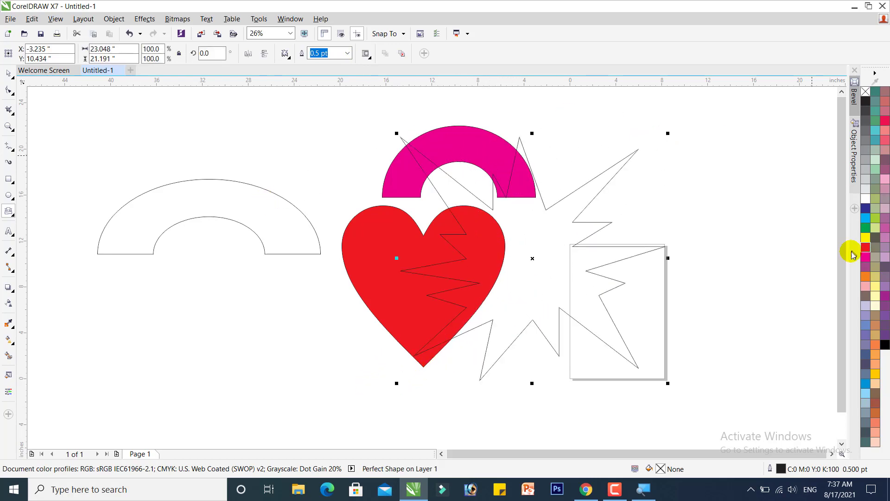
left_click(865, 237)
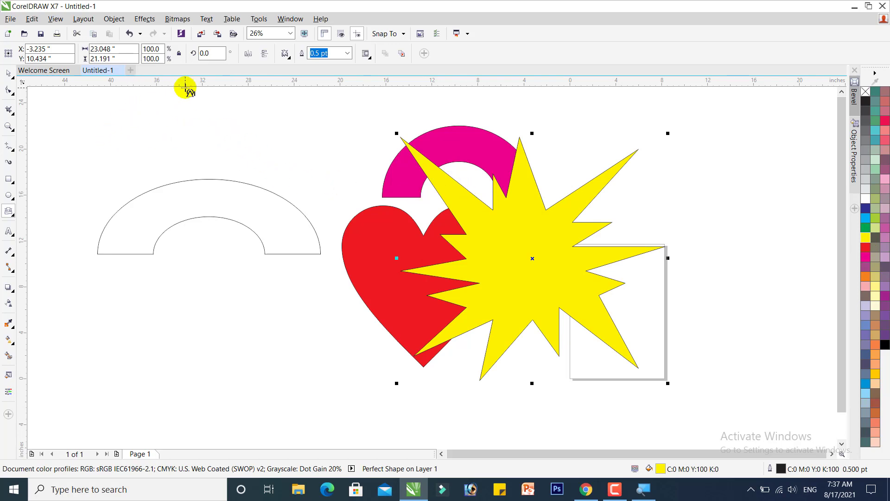
Draw a ribbon banner shape about 18.9 by 5 inches below the outlined arch
left_click(287, 56)
left_click(305, 73)
left_click_drag(289, 98, 69, 158)
left_click_drag(141, 121, 176, 317)
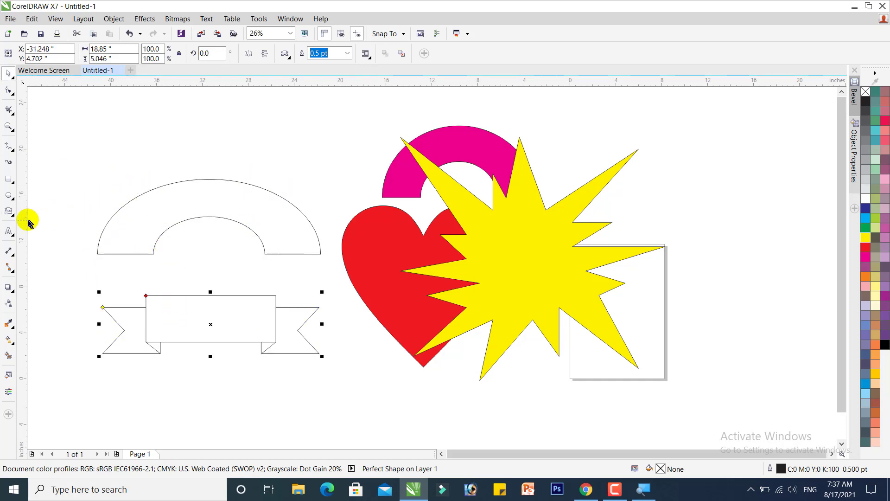
Enlarge the outlined arch to about 23.9 by 9.3 inches
left_click(13, 216)
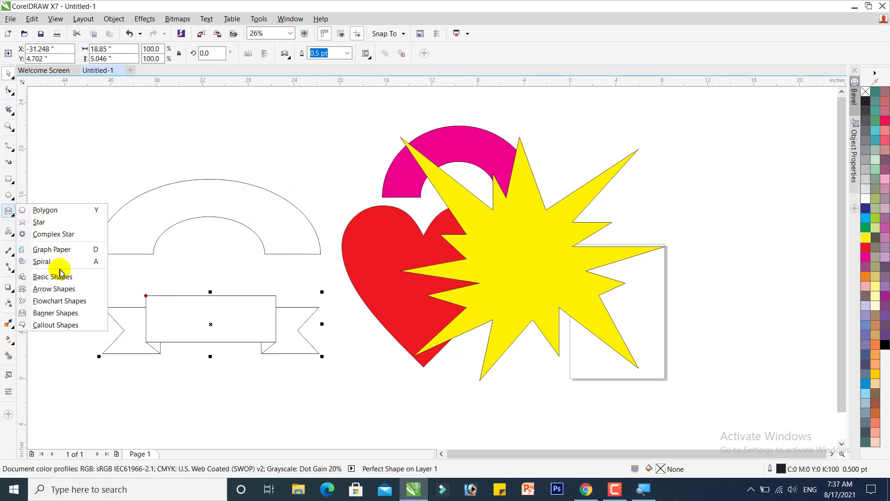
left_click(103, 240)
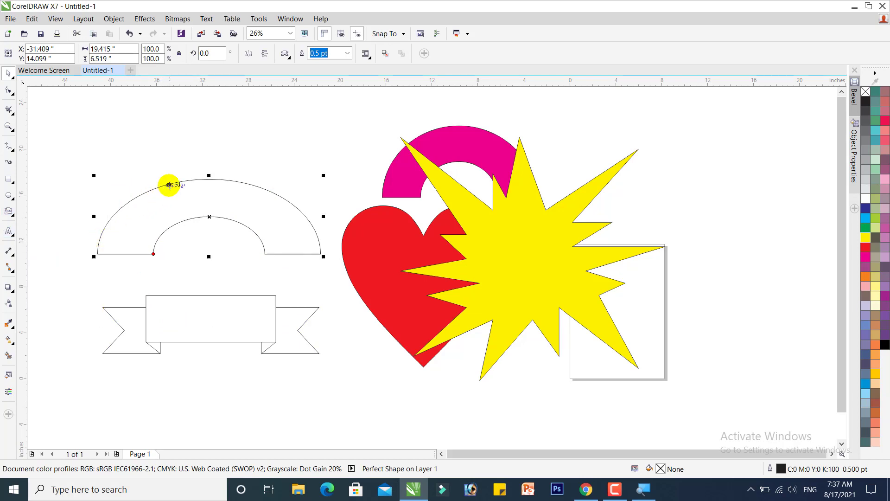
left_click_drag(209, 175, 227, 164)
left_click_drag(323, 255, 375, 277)
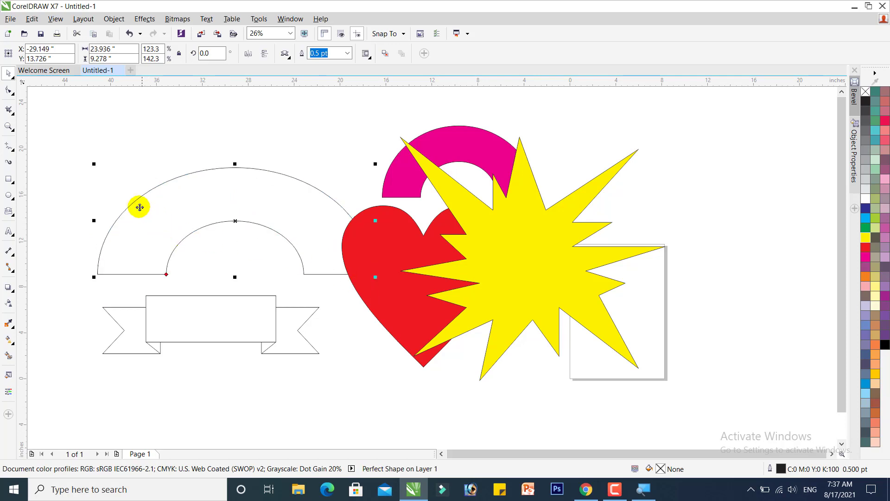
Draw a striped right arrow shape about 31.8 by 6.6 inches with the Arrow Shapes tool
left_click(13, 214)
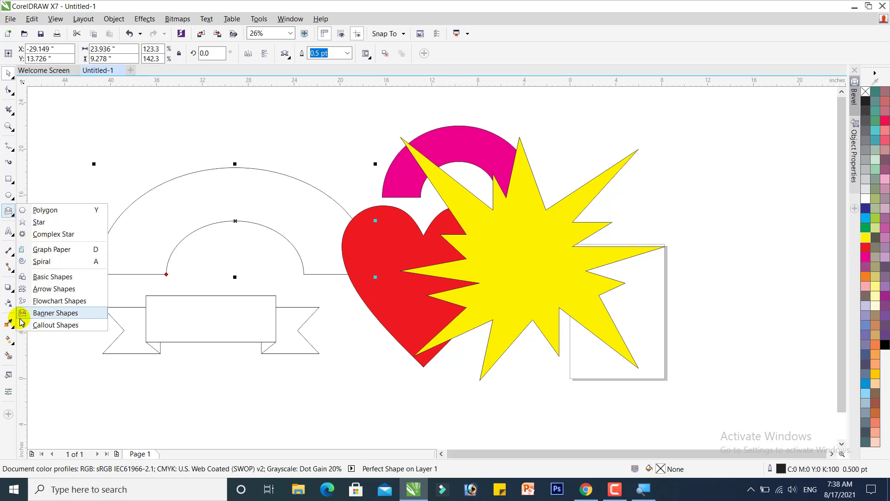
left_click(49, 291)
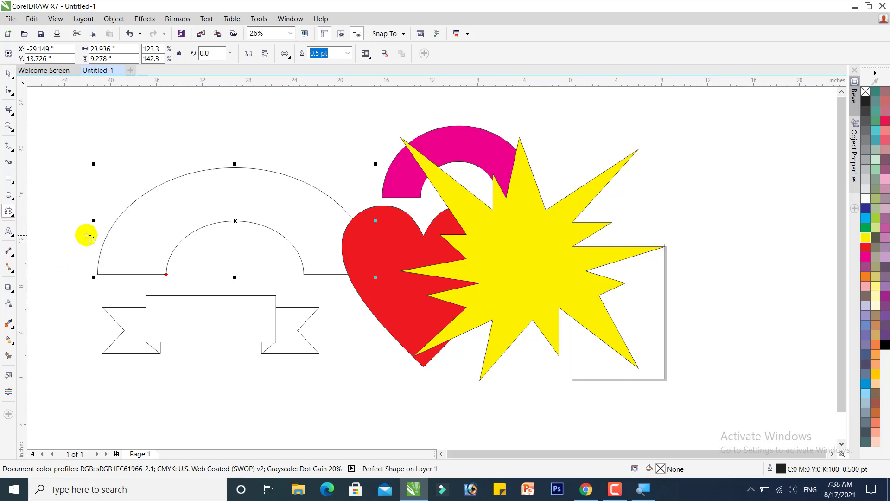
left_click(287, 56)
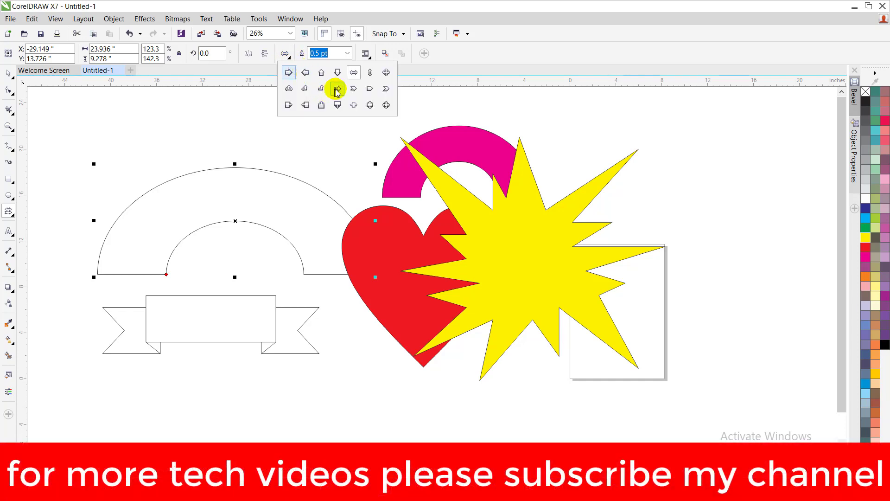
left_click(337, 88)
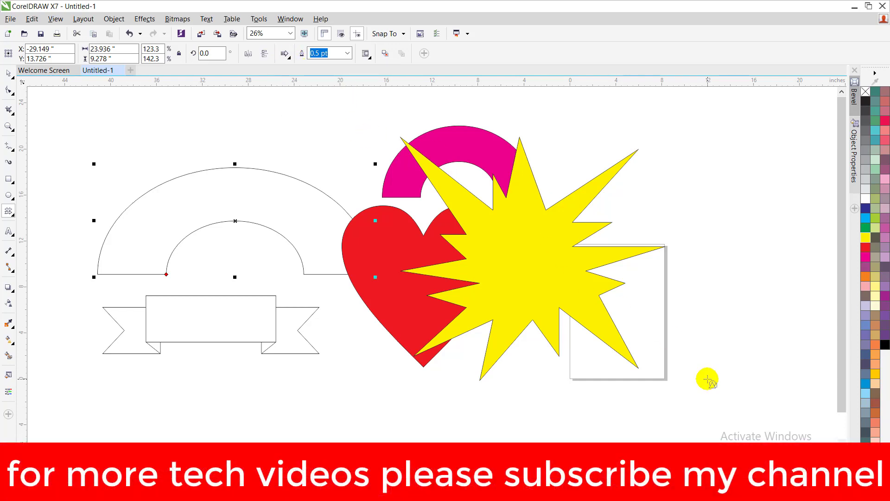
left_click_drag(705, 378, 337, 391)
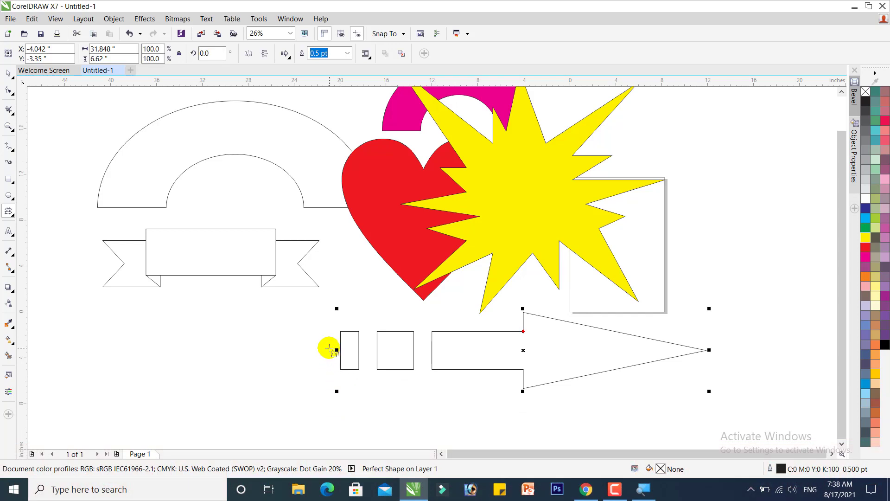
Narrow the arrow to about 13.6 inches wide and fill it purple
left_click_drag(337, 350, 467, 350)
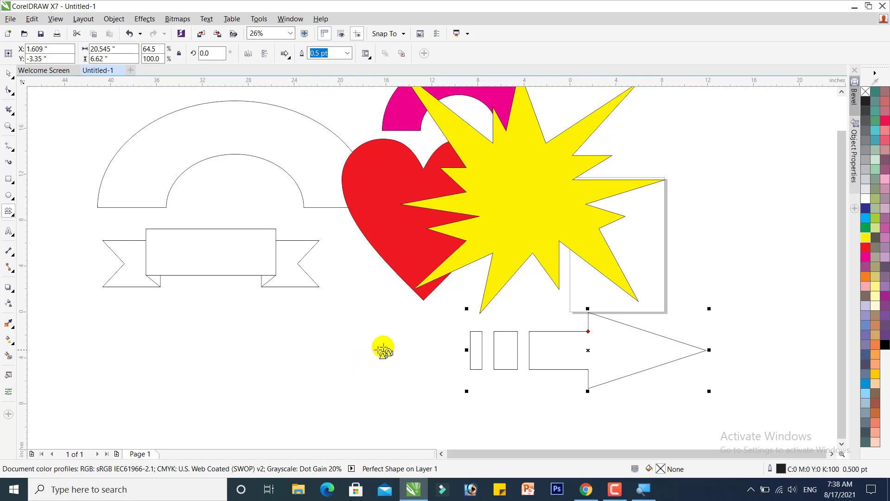
left_click_drag(467, 350, 547, 355)
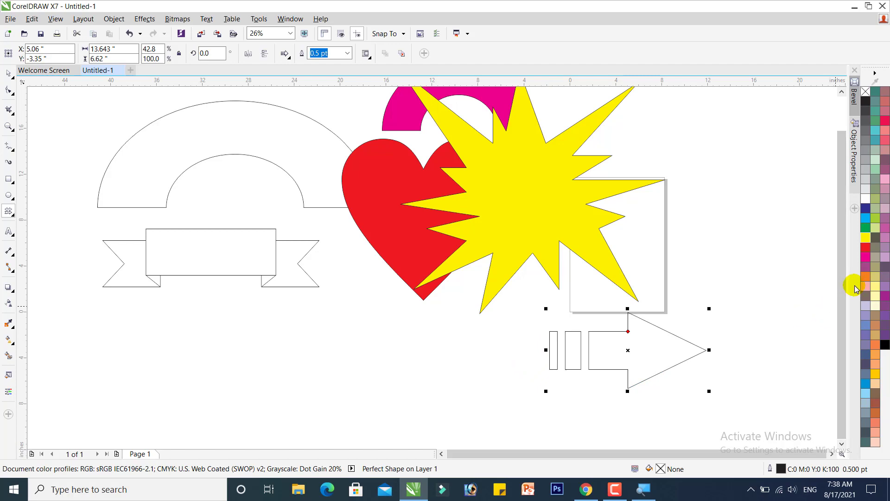
left_click(866, 266)
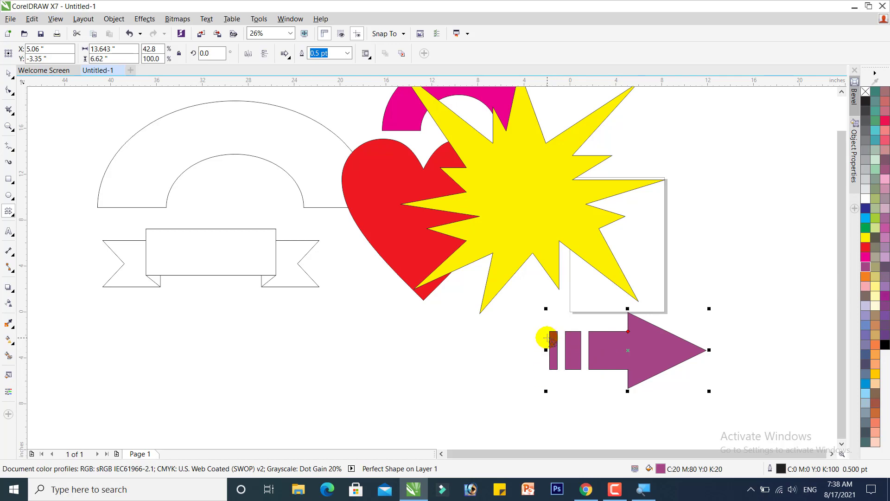
Convert the arrow to curves and drag its leftmost stripe's nodes to stretch the arrow to about 53 inches wide
key("ctrl+q")
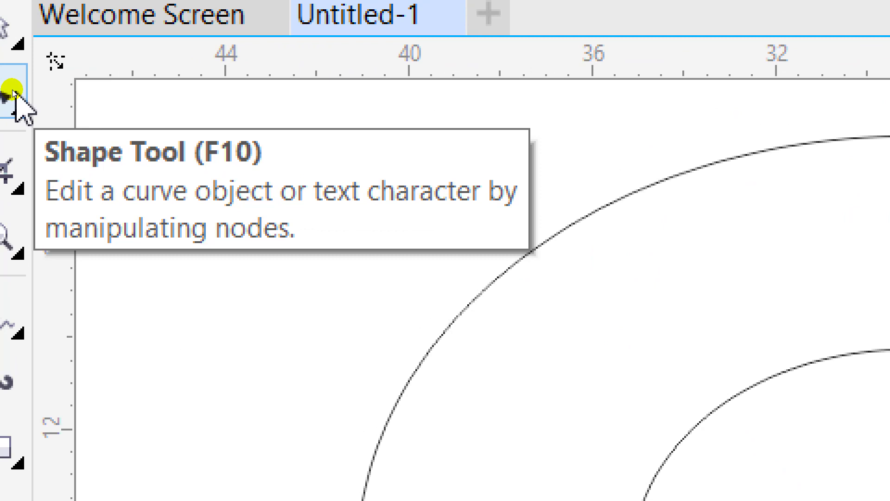
left_click(14, 93)
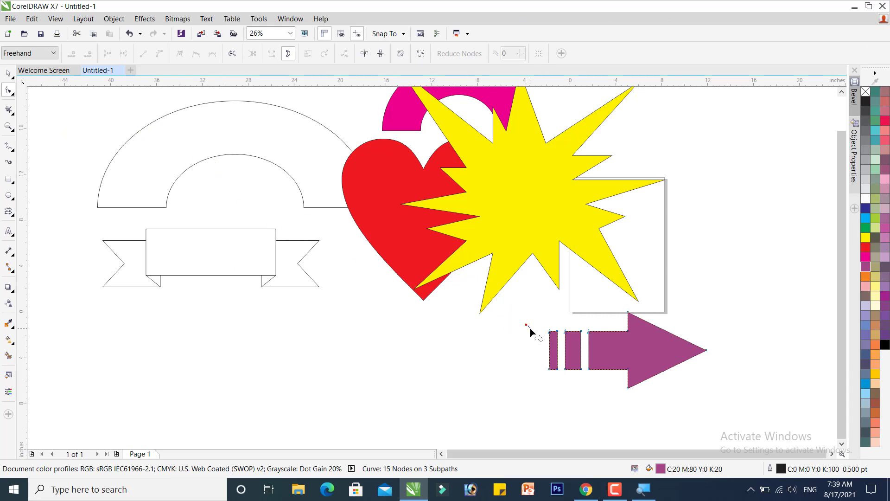
mouse_move(530, 330)
left_mouse_down()
mouse_move(553, 323)
mouse_move(549, 373)
mouse_move(539, 374)
left_mouse_up()
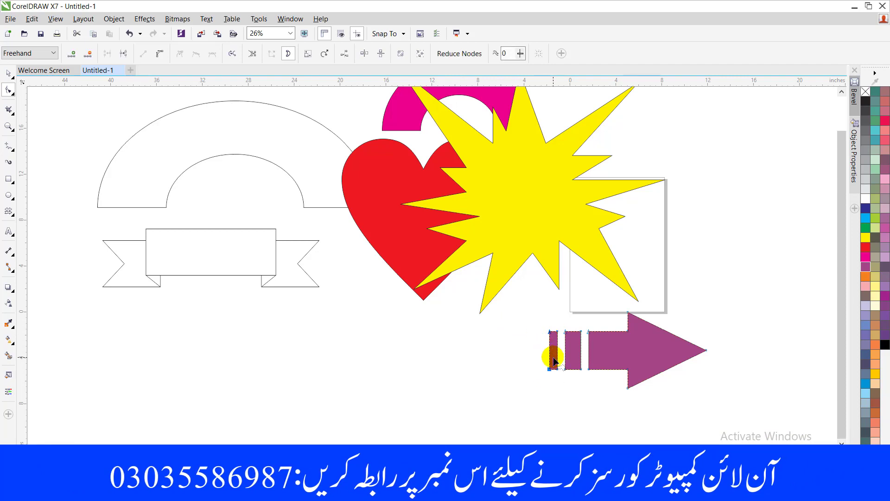
left_click(549, 370)
left_click_drag(550, 371, 98, 370)
key("space")
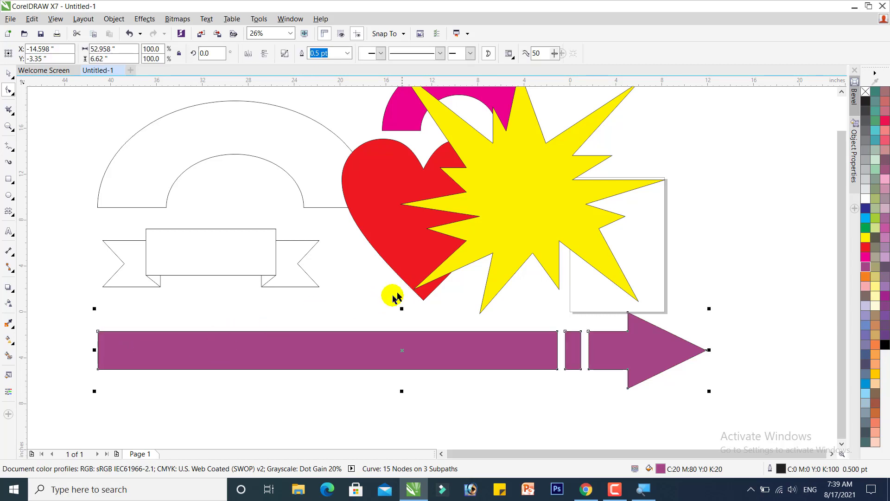
Move the yellow explosion shape down below the ribbon banner, behind the long arrow
left_click(277, 341)
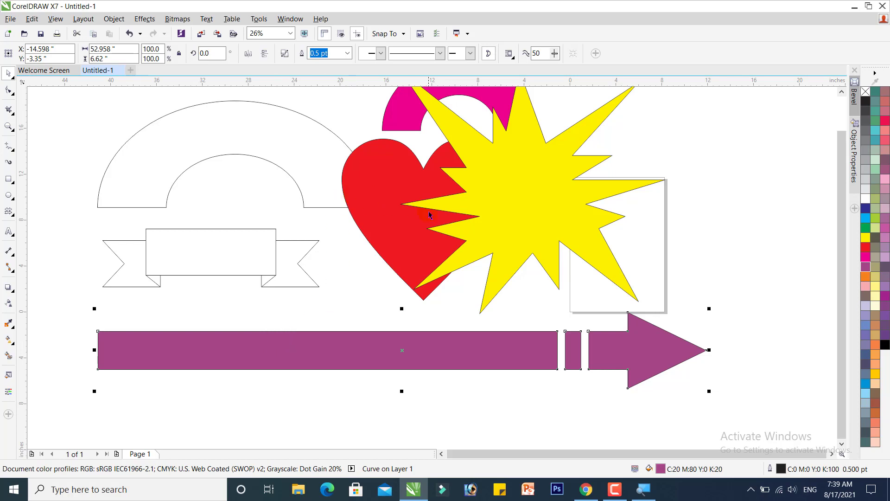
left_click(489, 210)
left_click_drag(537, 202, 252, 429)
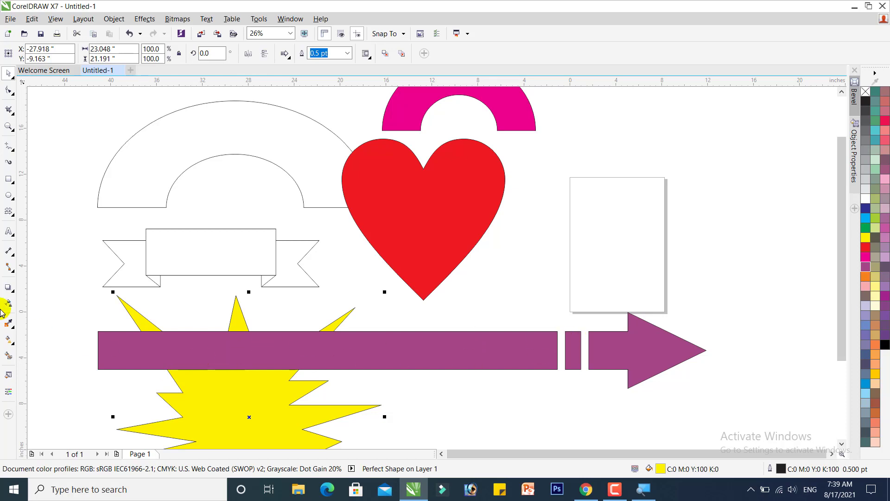
left_click(7, 248)
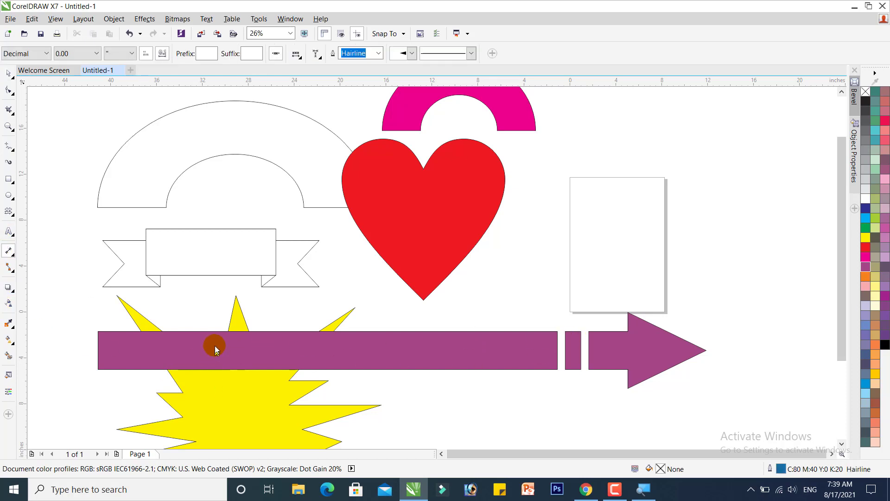
key("F8")
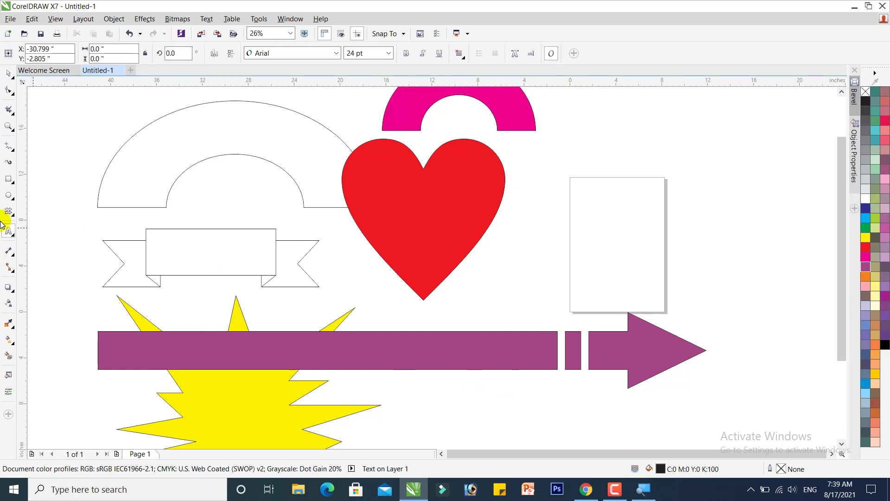
left_click(7, 75)
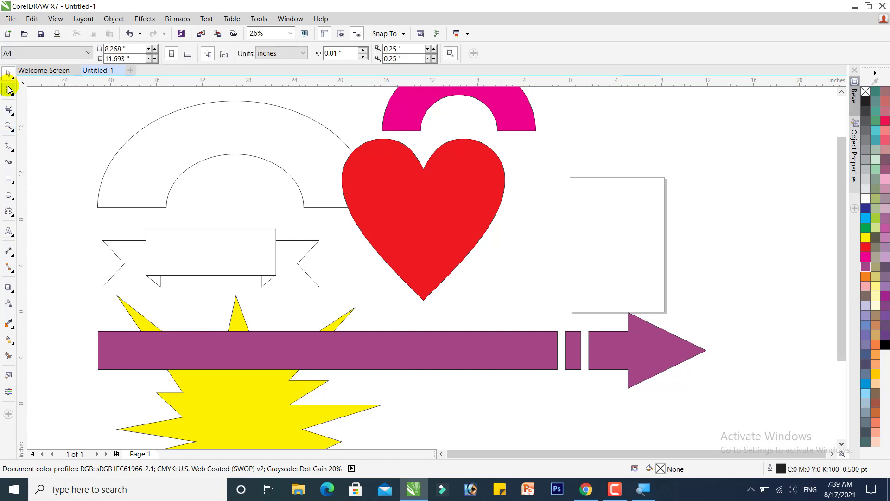
left_click(15, 217)
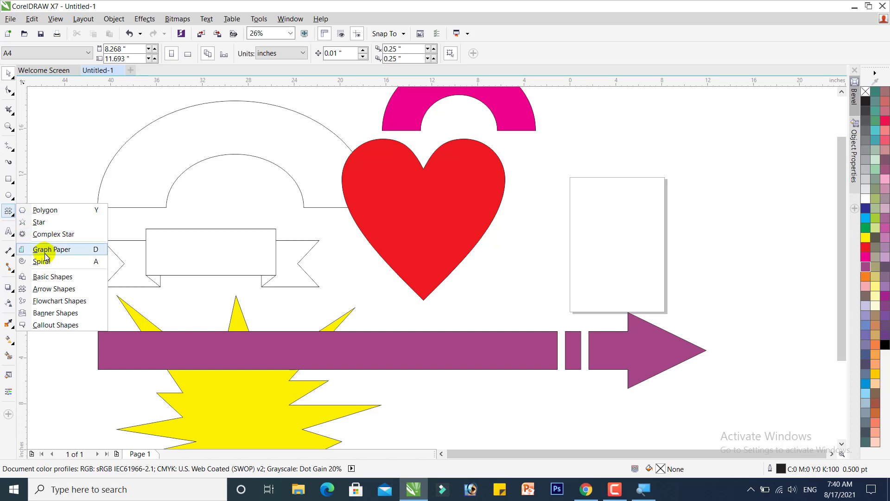
left_click(53, 278)
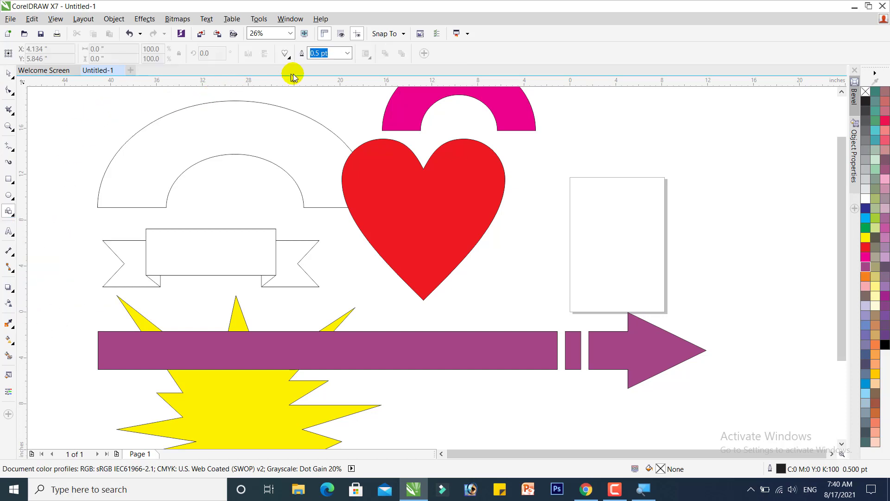
left_click(397, 163)
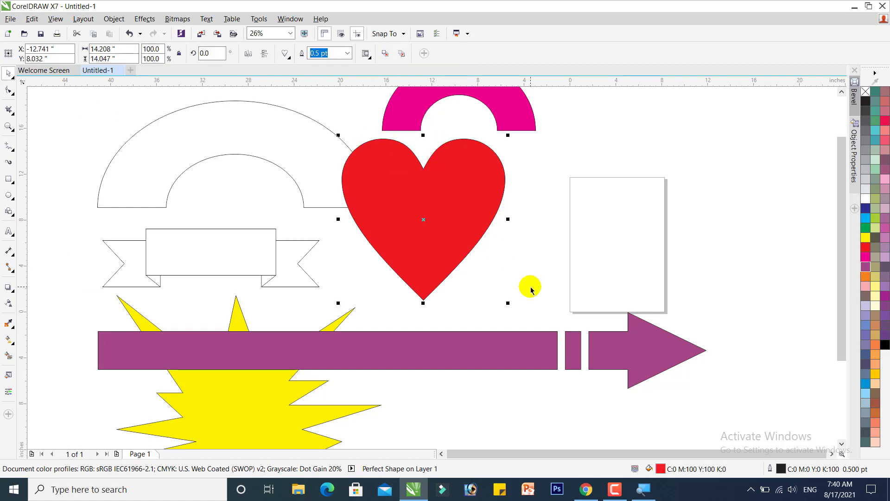
left_click(586, 495)
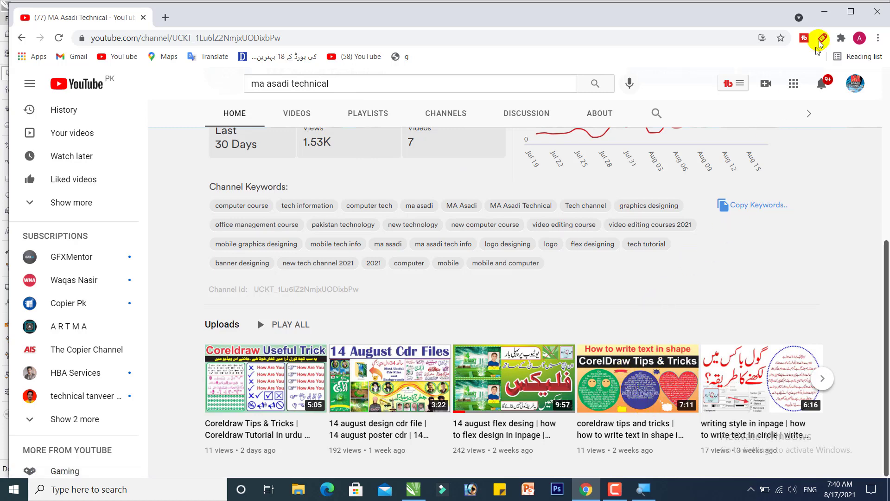
left_click(826, 11)
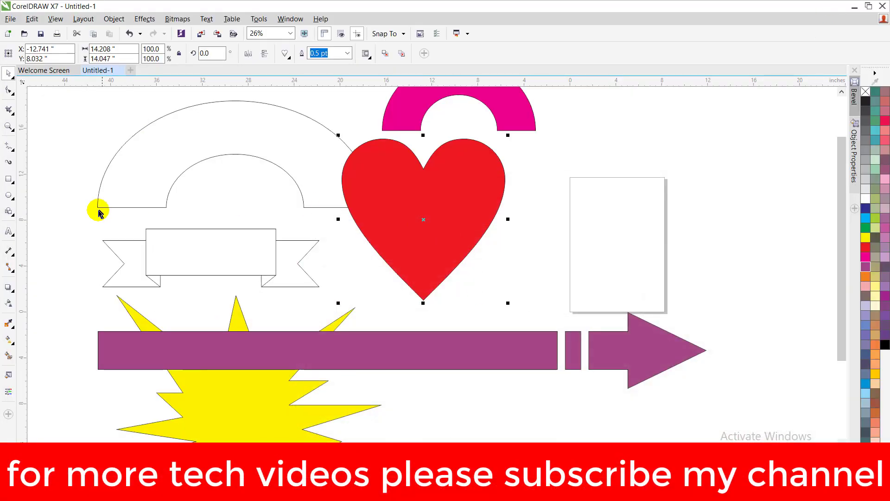
left_click(461, 161)
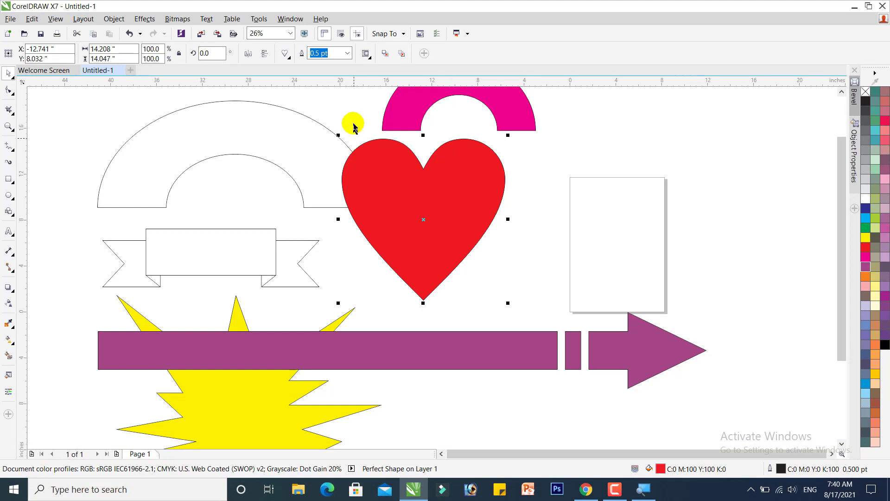
left_click(586, 490)
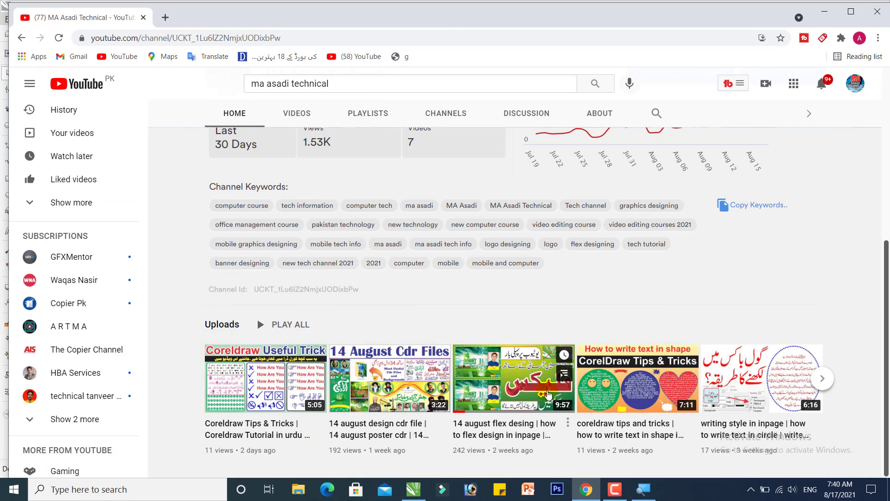
left_click(825, 11)
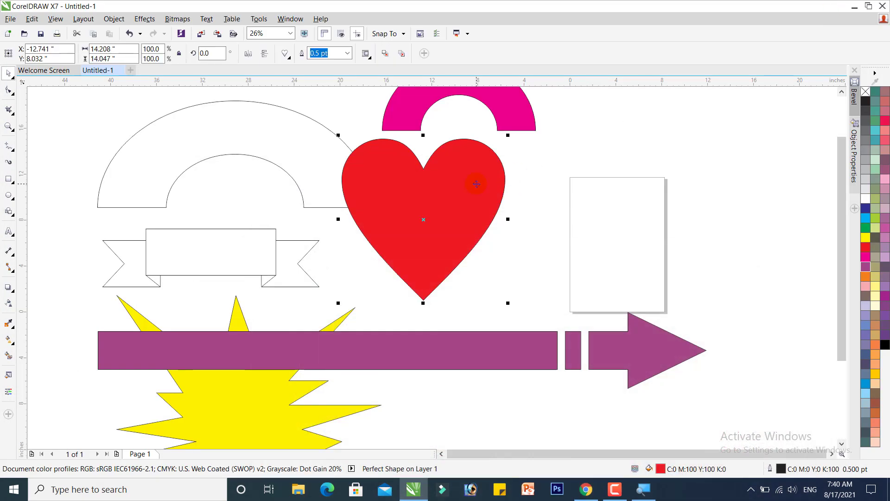